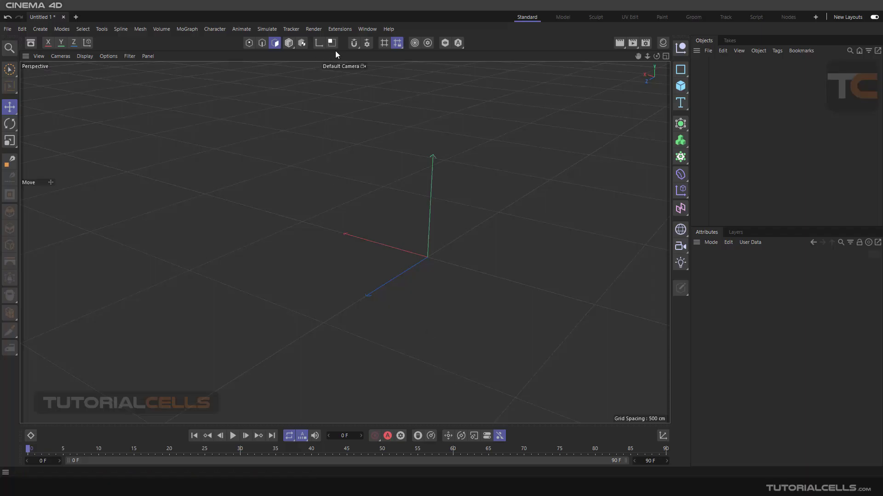
- Tick Snap in the toolbar's Snap settings to enable 3D snapping
left_click(366, 43)
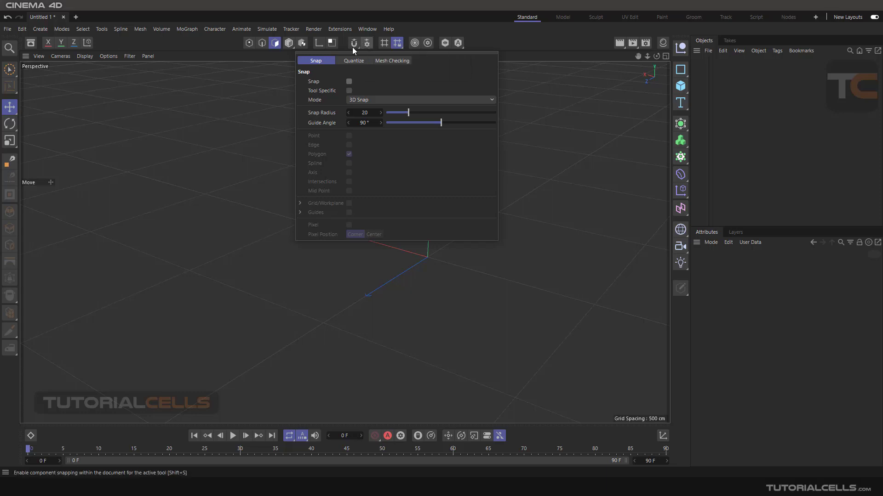
left_click(361, 45)
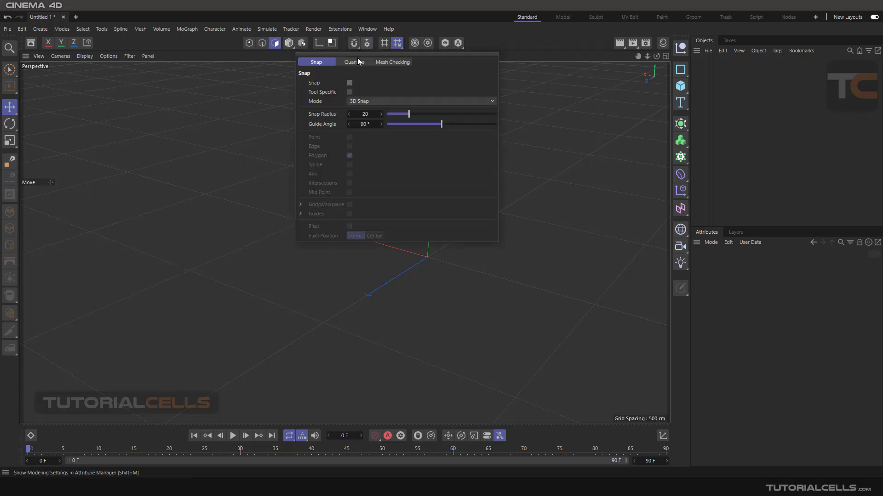
left_click(350, 83)
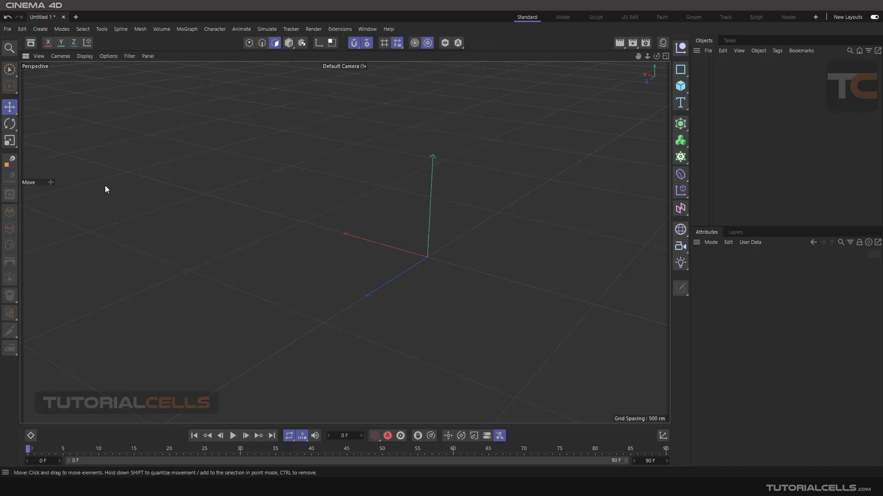
- Add an n-Side spline from the Spline palette and set its Plane to XZ in Attributes
left_click(683, 71)
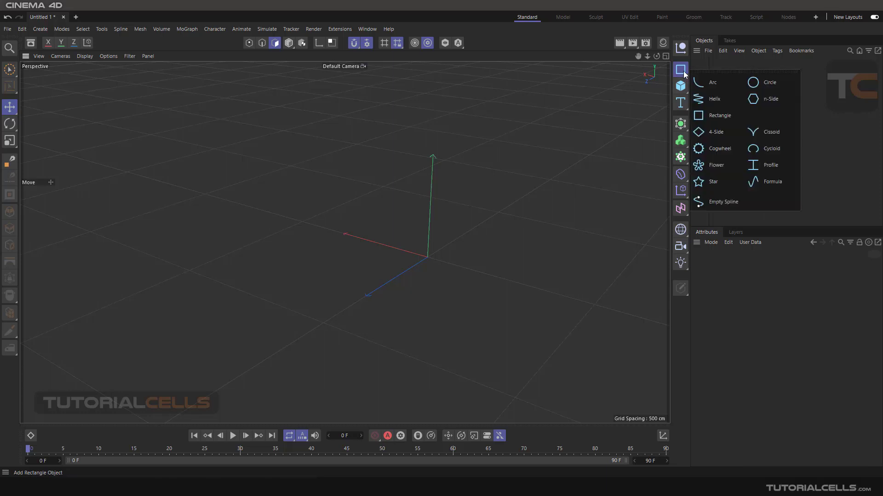
left_click(754, 101)
left_click_drag(541, 168, 399, 257, "alt")
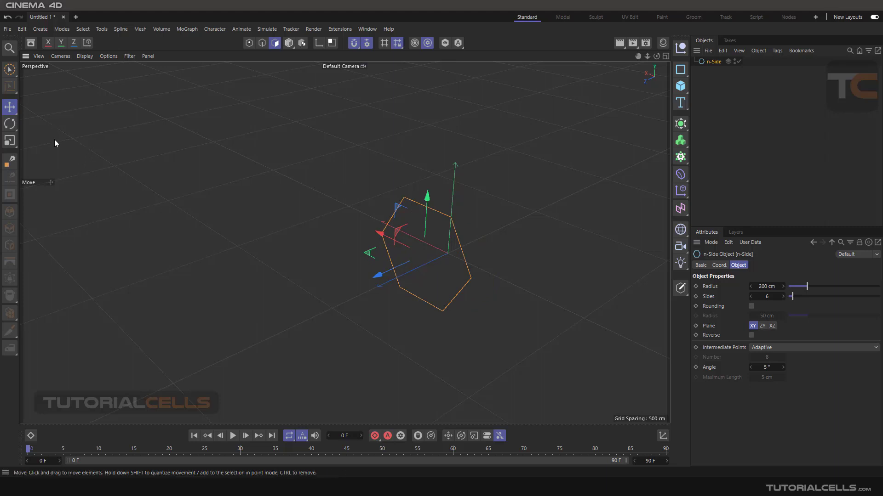
left_click(9, 123)
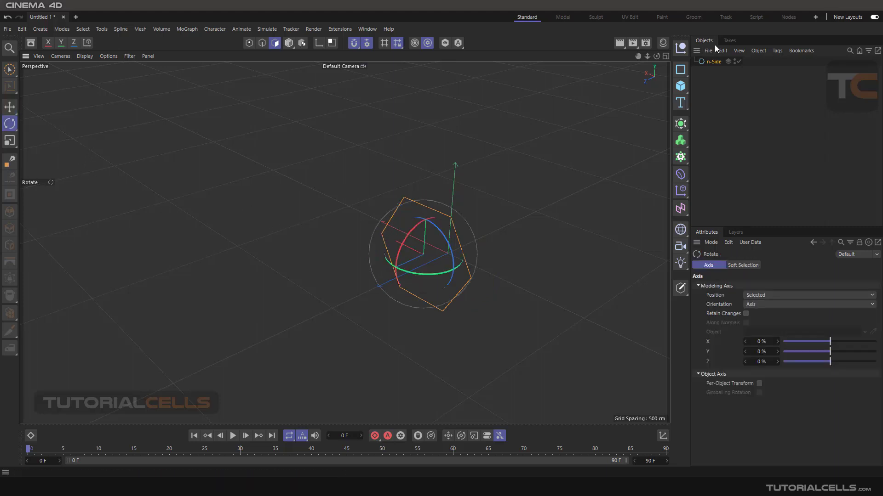
left_click(713, 62)
left_click(763, 326)
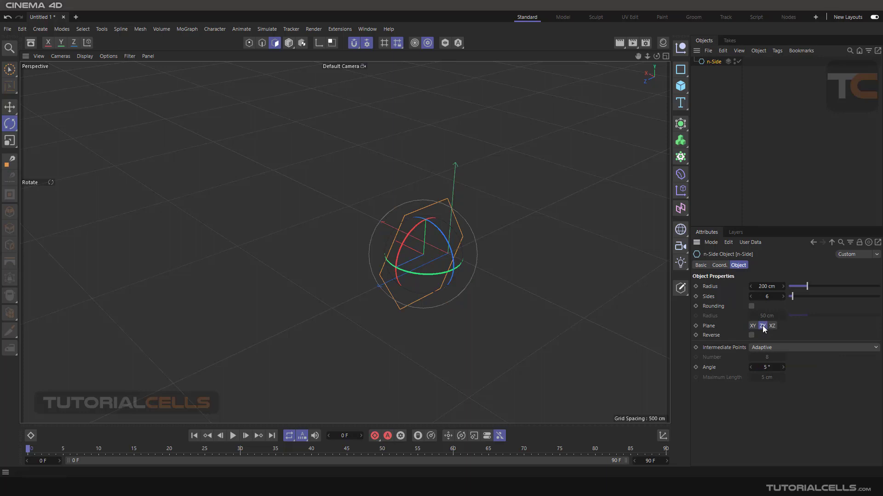
left_click(771, 326)
scroll(358, 234, "up", 5)
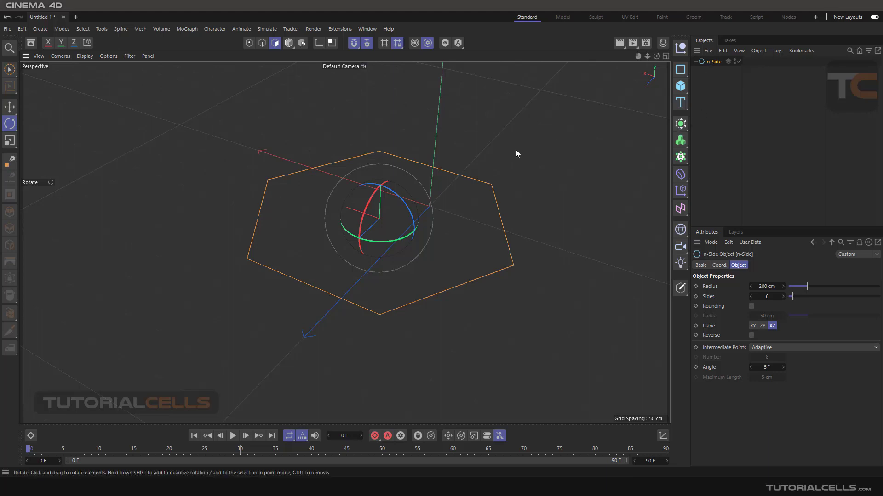
key("e")
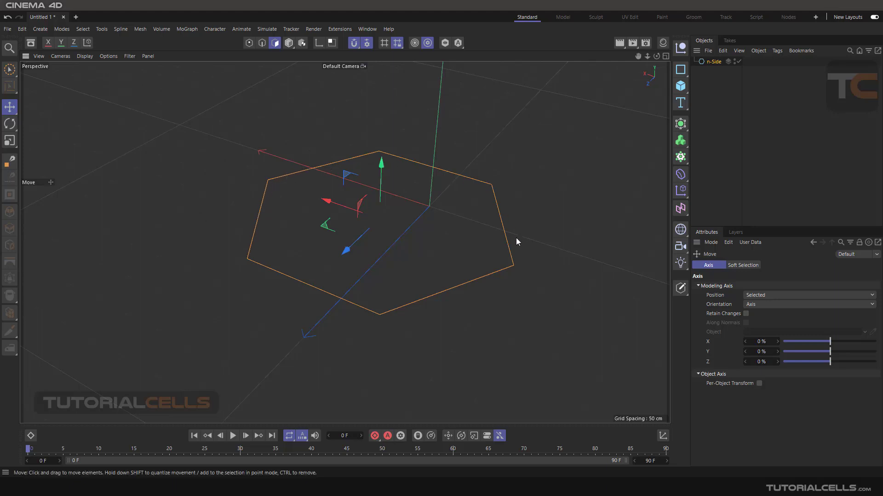
scroll(405, 236, "down", 2)
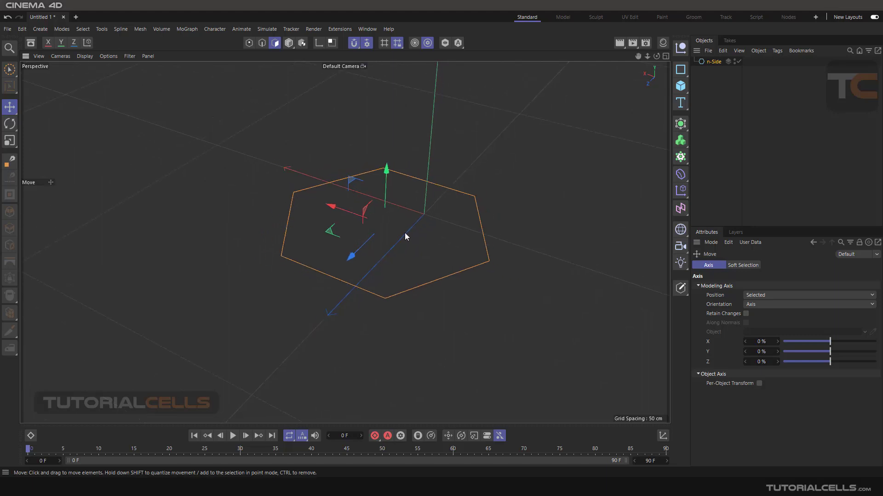
- Add a cube, move it to the upper left, and enable Edge snapping
left_click(681, 86)
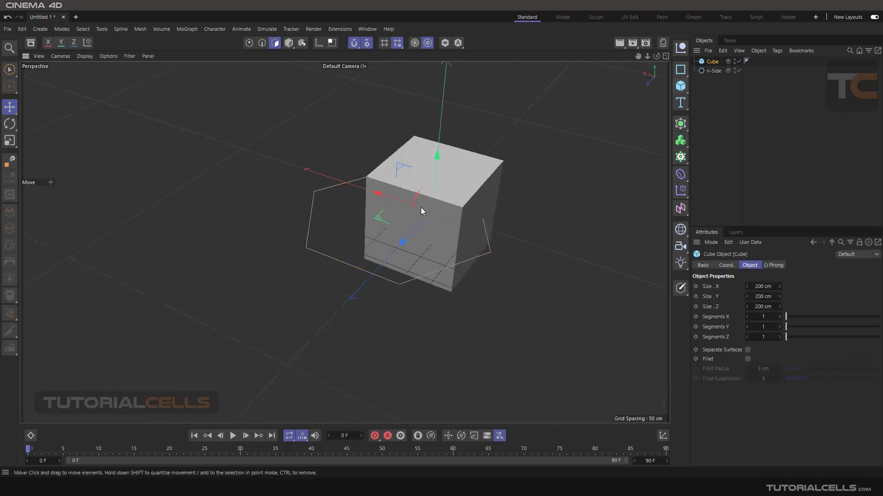
left_click_drag(397, 198, 205, 119)
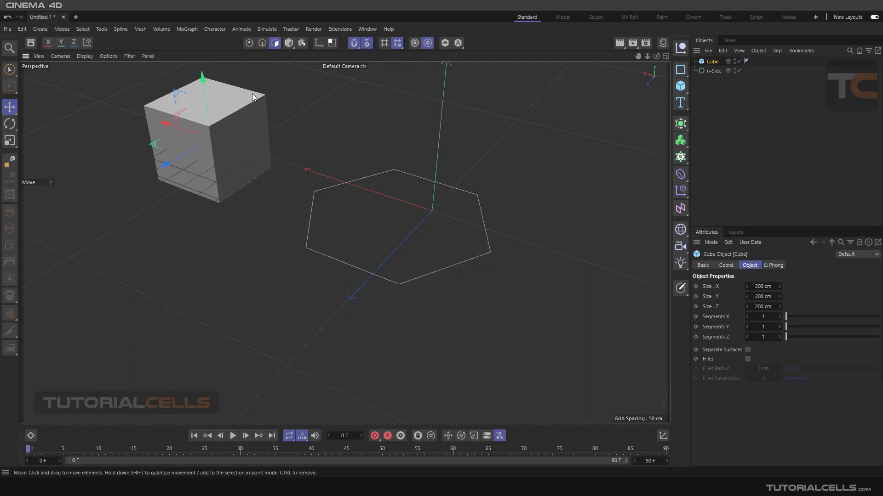
middle_click_drag(236, 115, 247, 136, "alt")
left_click(362, 45)
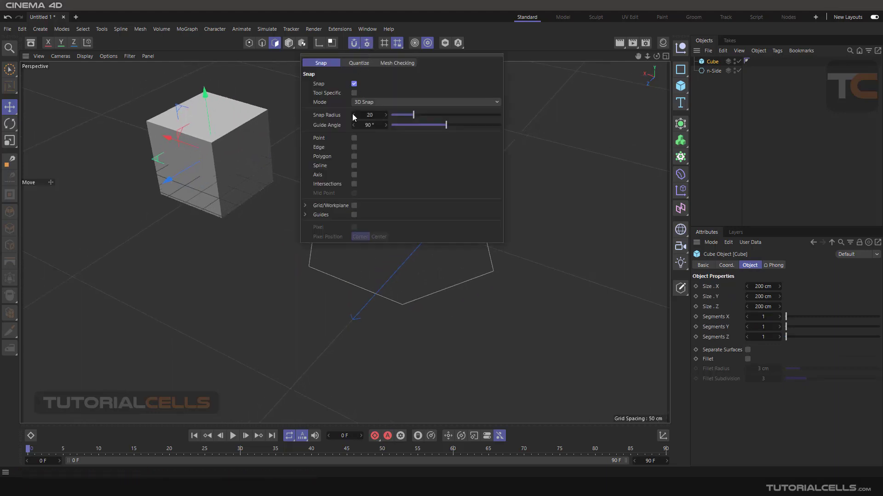
left_click(354, 147)
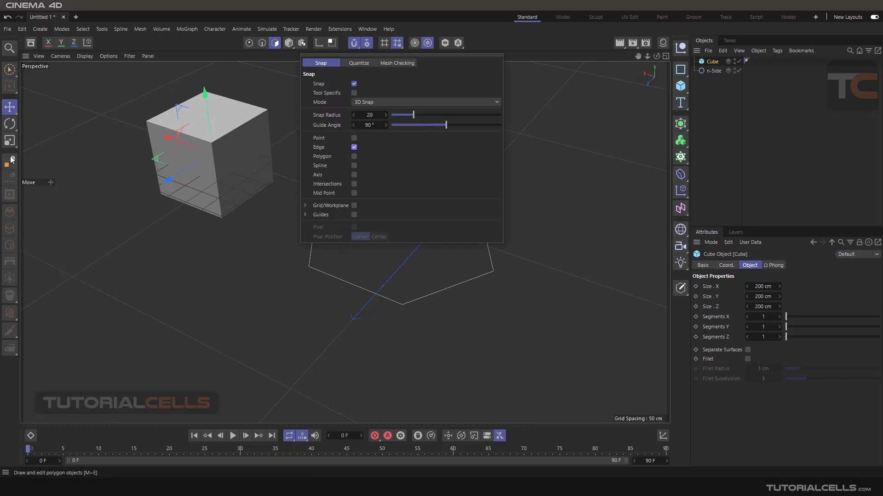
- In Points mode, place a first Spline Pen point above the hexagon
left_click(248, 43)
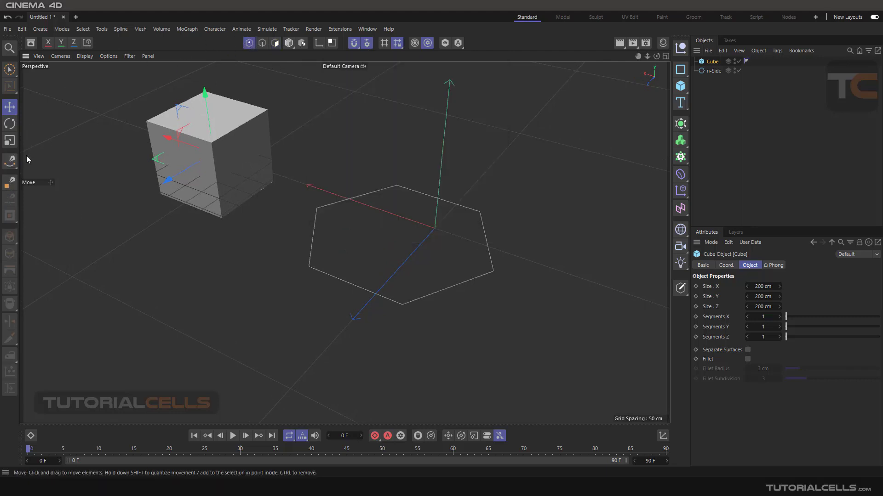
left_click(10, 161)
left_click(496, 162)
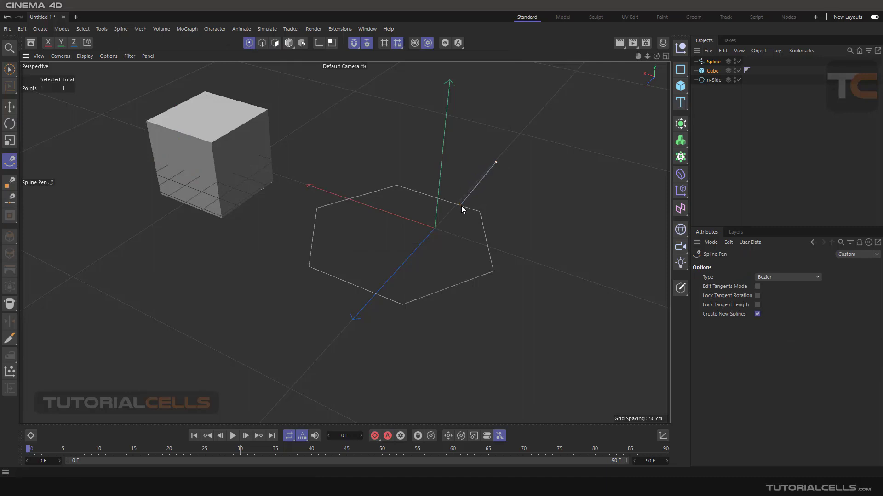
scroll(458, 206, "up", 3)
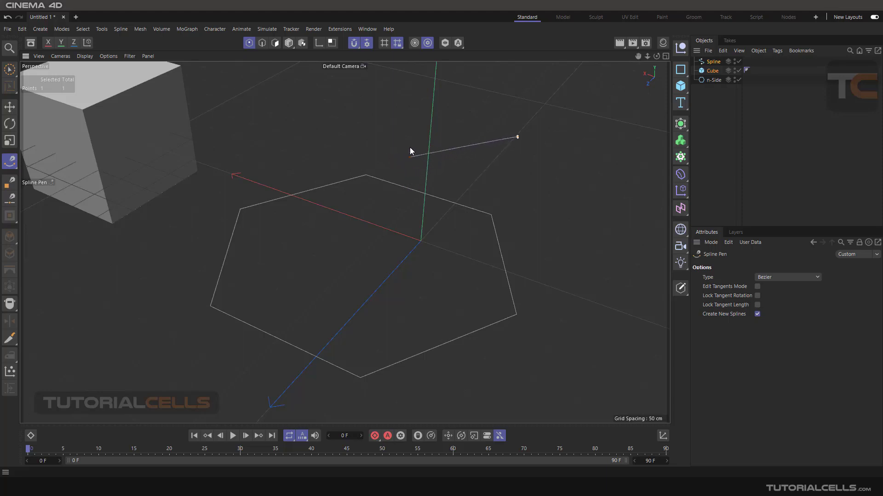
- Change snapping from Edge to Spline in the Snap settings
left_click(368, 43)
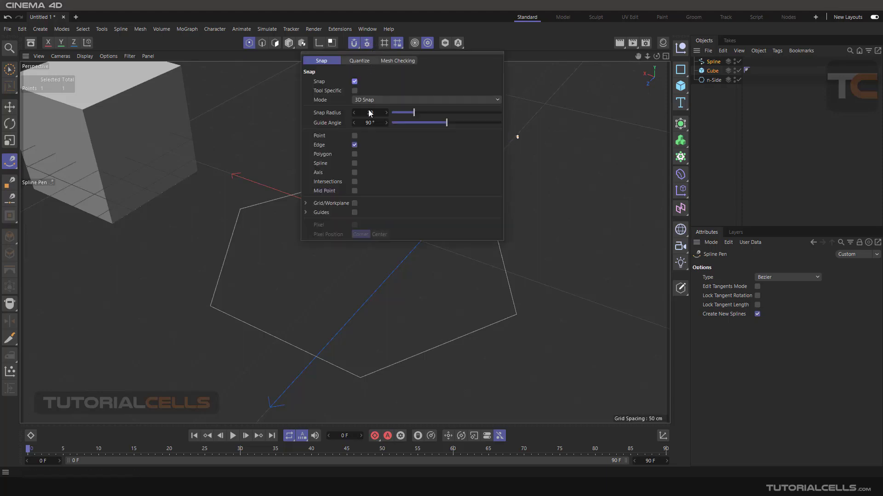
left_click(354, 144)
left_click(354, 163)
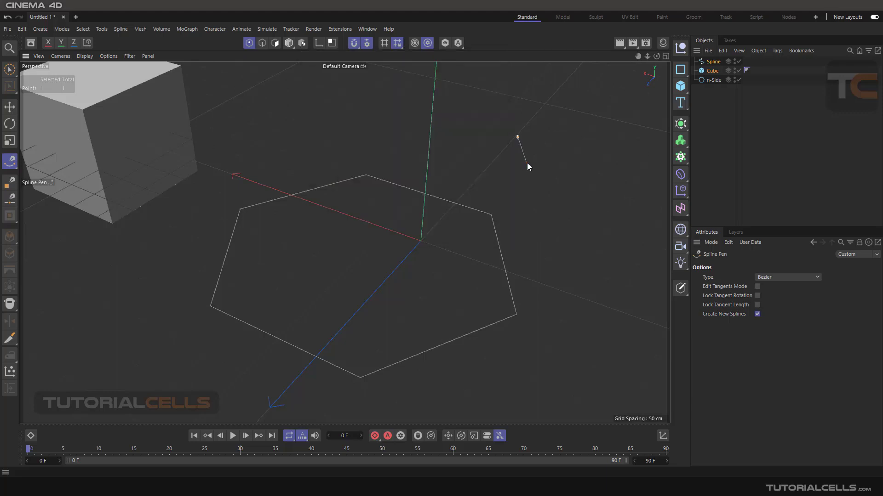
- Add a point snapped to the hexagon's edge plus one more, then finish the spline
left_click(451, 201)
left_click(406, 187)
key("Escape")
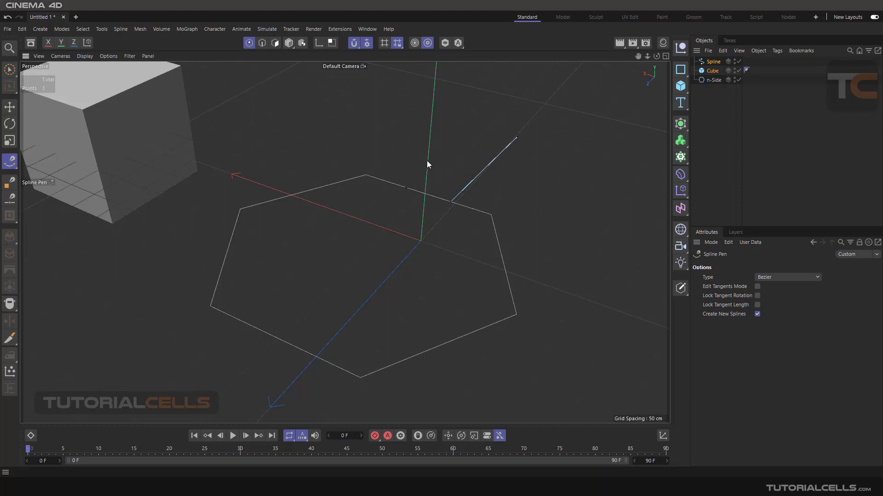
scroll(427, 160, "down", 3)
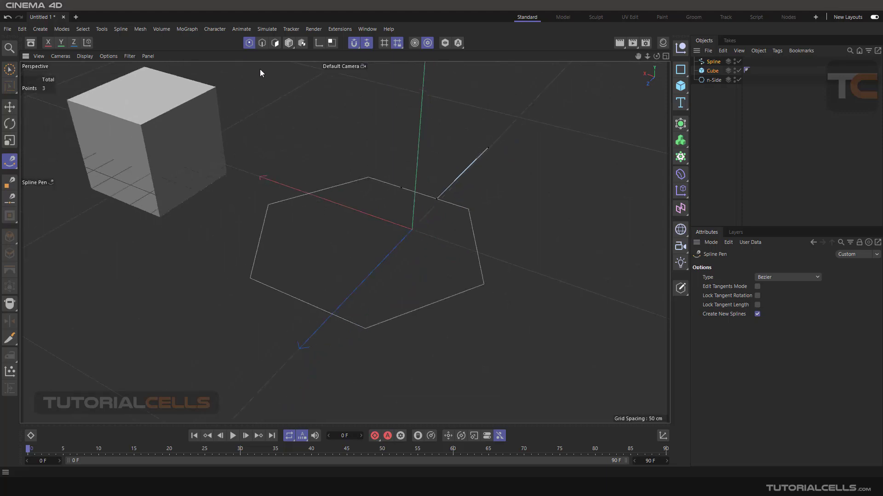
- Make the cube editable, test snapping a corner onto the hexagon, then undo it
left_click(712, 71)
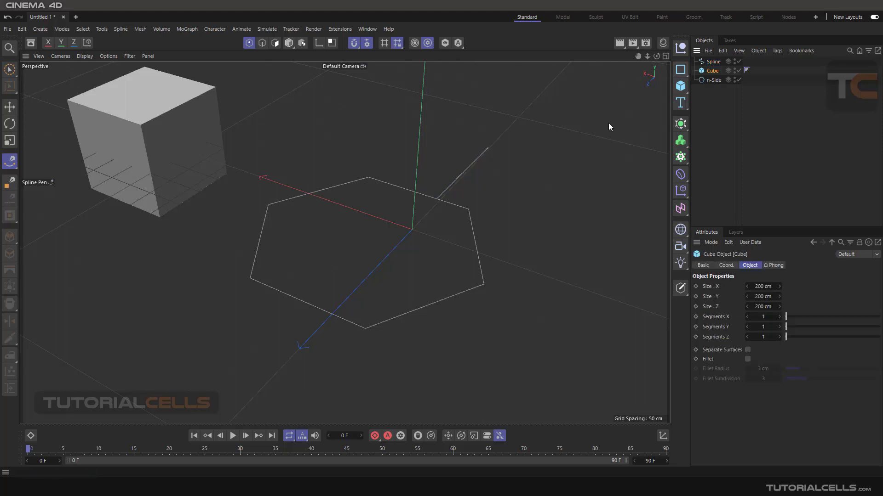
left_click(680, 288)
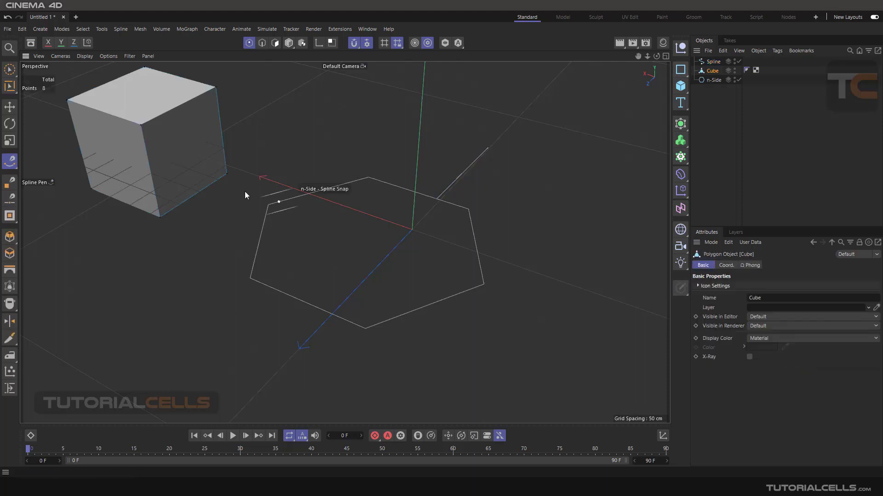
left_click(225, 175)
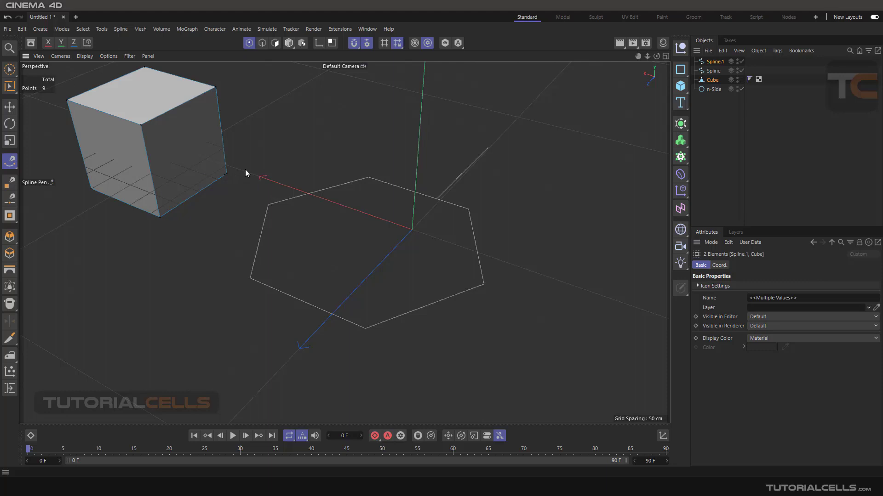
left_click(10, 106)
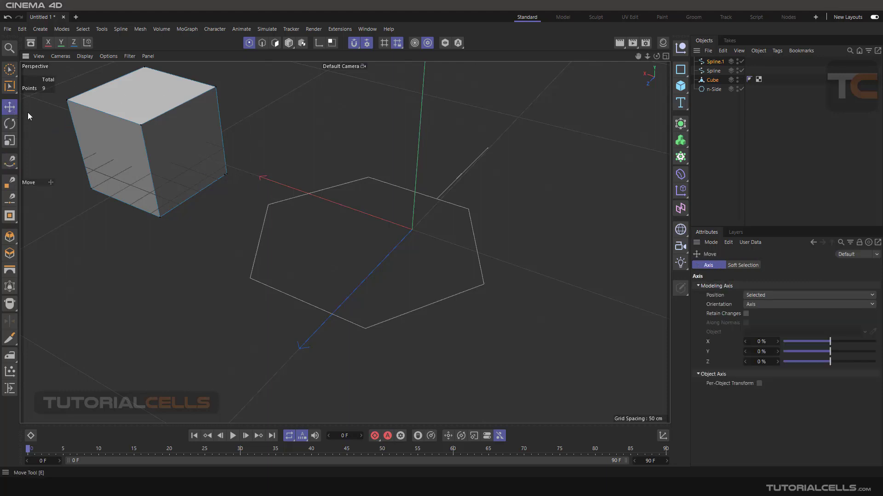
left_click_drag(233, 175, 266, 197)
key("ctrl+z")
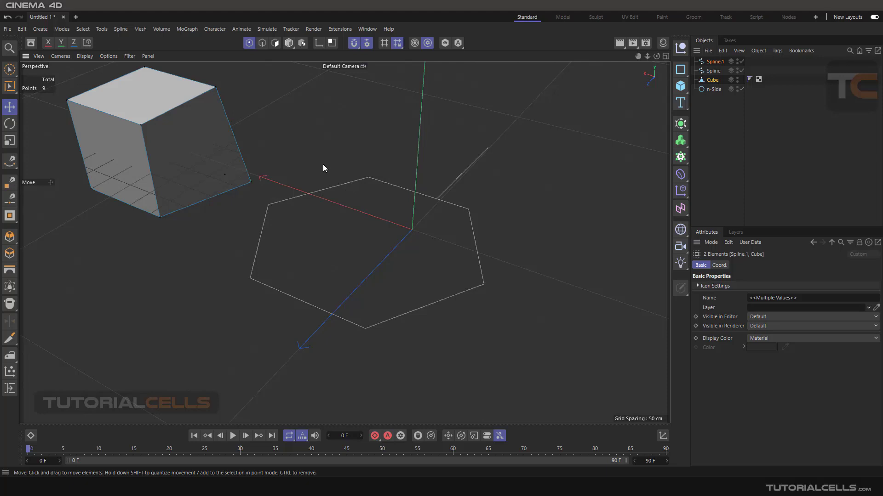
left_click_drag(343, 202, 364, 204, "alt")
- Remove the Spline.1 and Spline objects and return to Model mode
left_click(710, 61)
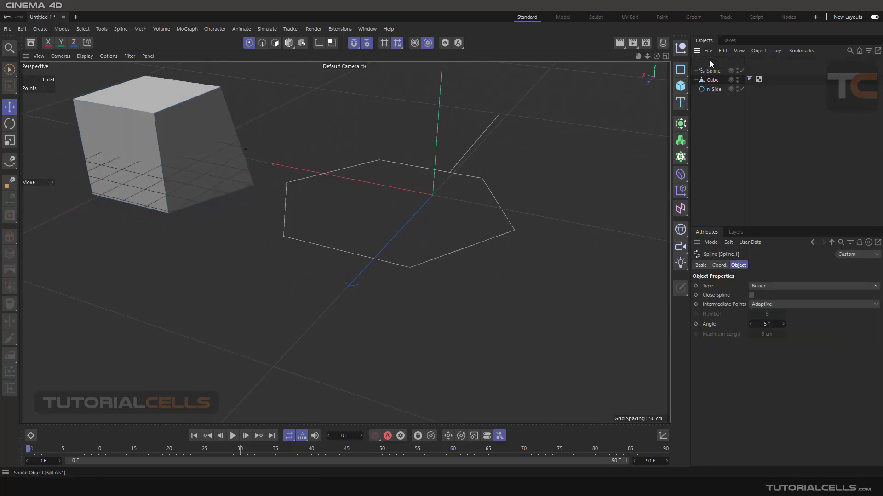
key("ctrl+z")
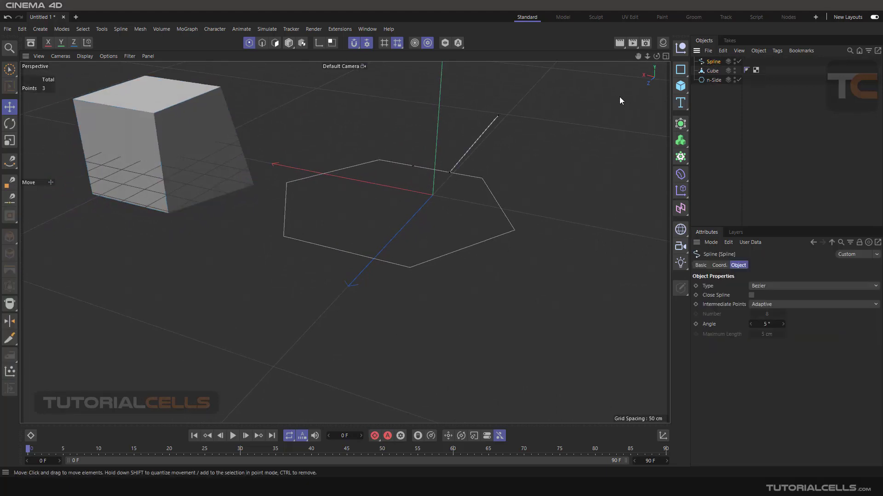
key("ctrl+z")
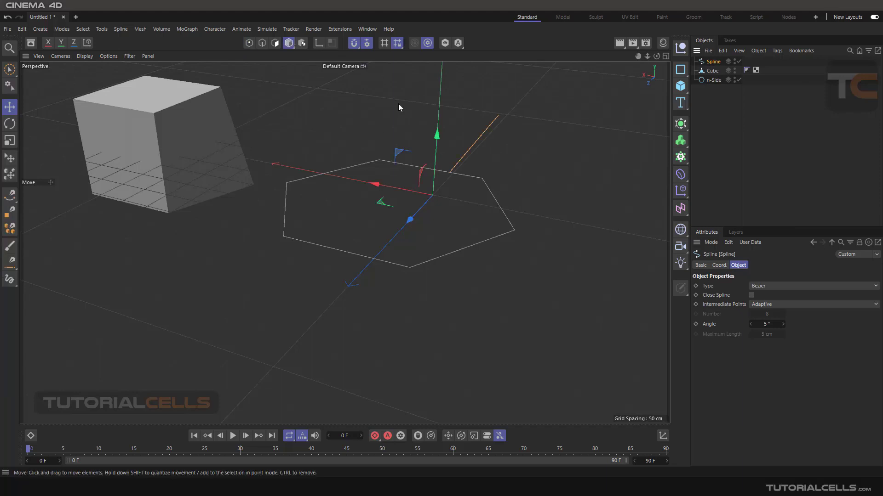
key("ctrl+z")
left_click_drag(398, 108, 592, 146, "alt")
- Put the n-Side into an Extrude generator and raise the prism along Y
left_click(704, 72)
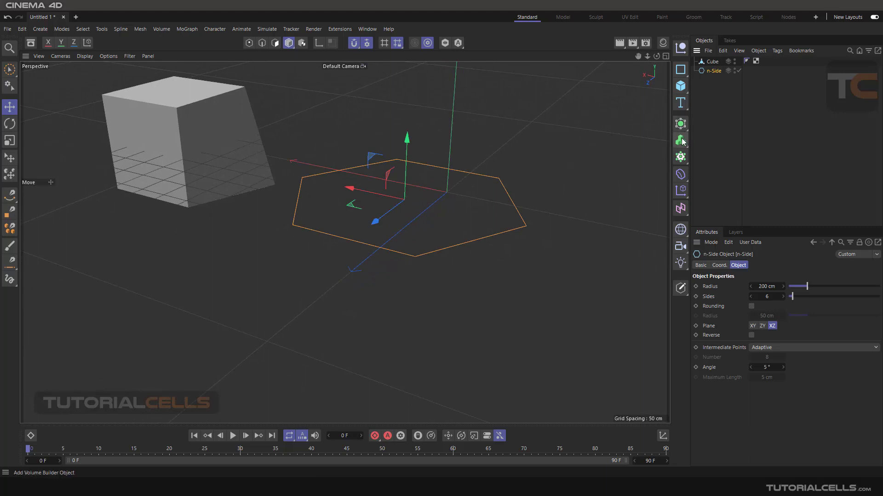
mouse_move(680, 124)
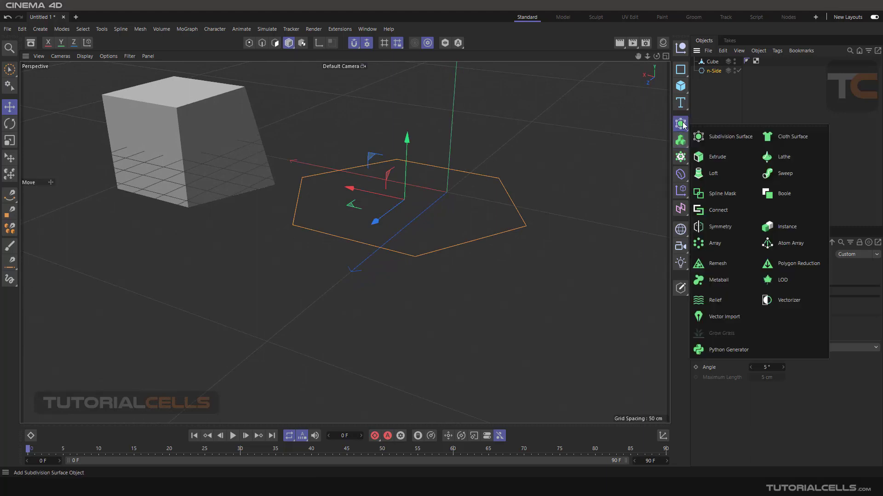
left_click(713, 156)
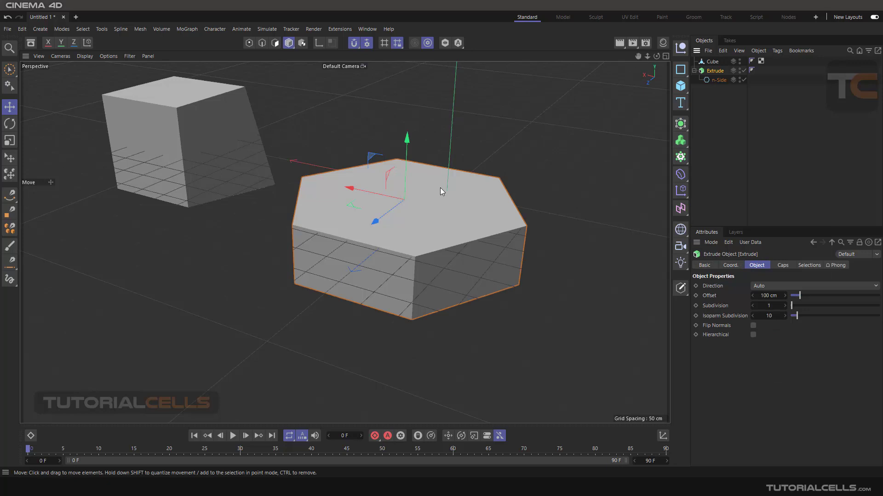
left_click_drag(406, 138, 382, 195)
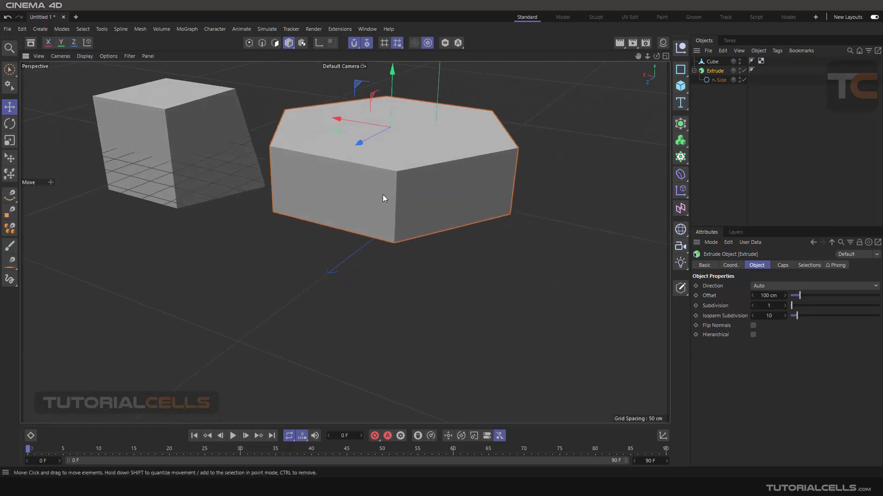
- Change an option in the viewport display menu
left_click(83, 59)
left_click(87, 70)
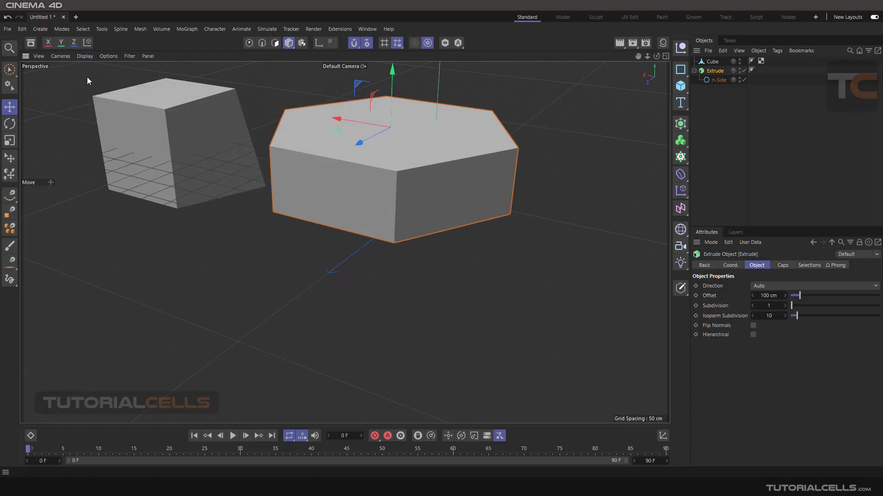
scroll(490, 194, "up", 4)
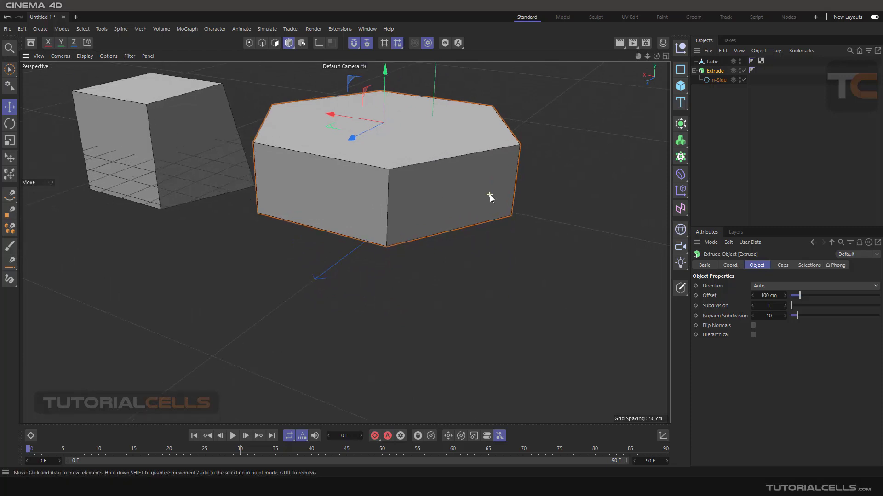
- Set the n-Side's Intermediate Points to Uniform and orbit to inspect the segmented sides
left_click(712, 85)
left_click(749, 346)
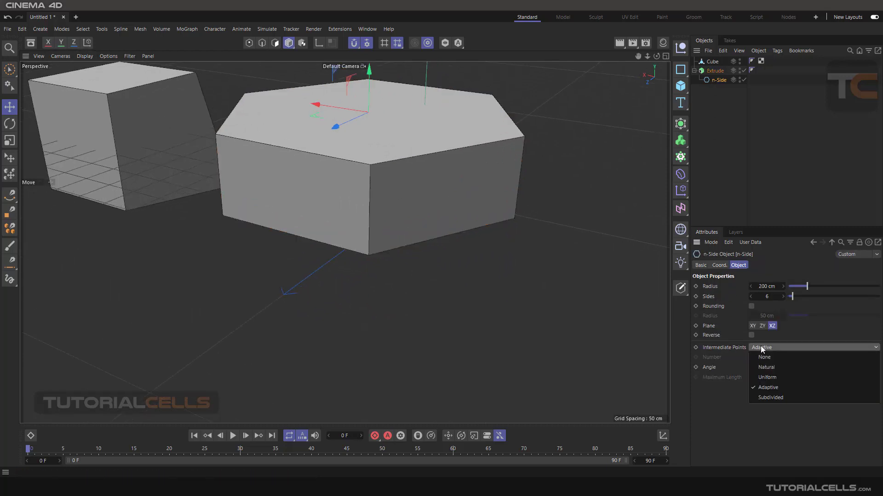
left_click(769, 378)
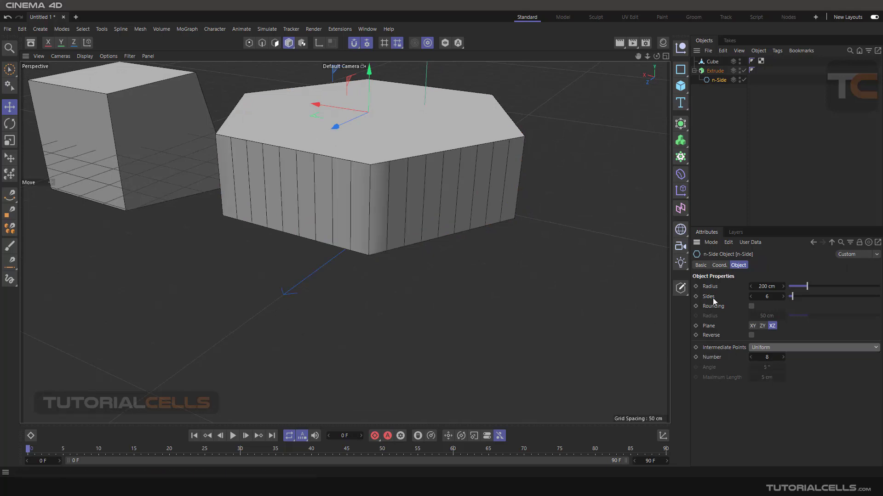
mouse_move(424, 197)
left_mouse_down("alt")
mouse_move(410, 190)
mouse_move(422, 192)
left_mouse_up("alt")
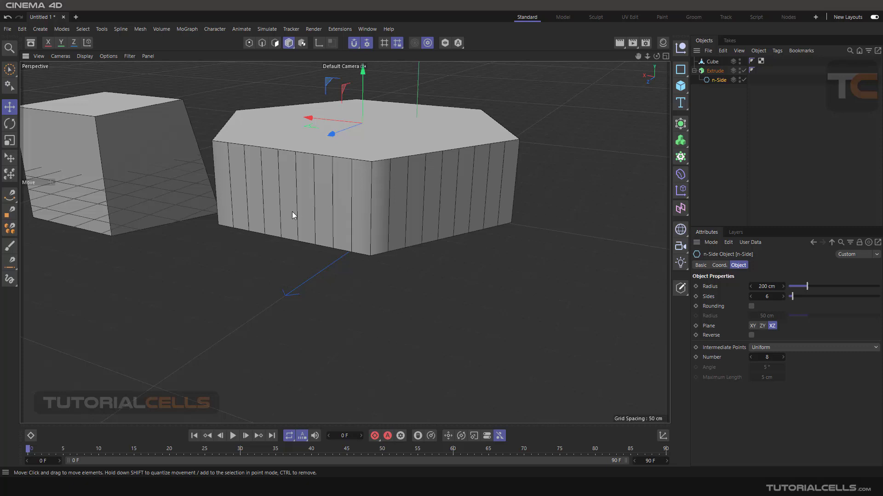
mouse_move(467, 193)
left_mouse_down("alt")
mouse_move(455, 198)
mouse_move(474, 202)
left_mouse_up("alt")
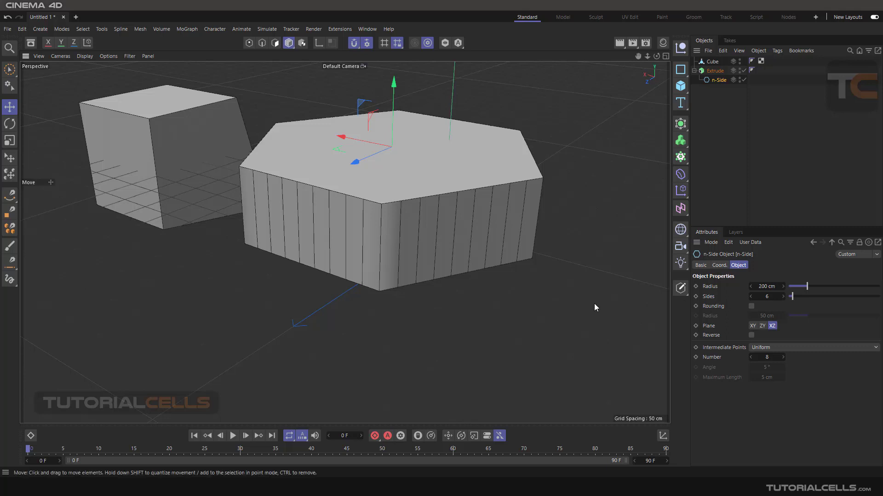
- Draw a two-point trial spline below the hexagon with the Spline Pen, then delete it
left_click(744, 70)
left_click_drag(470, 247, 452, 178, "alt")
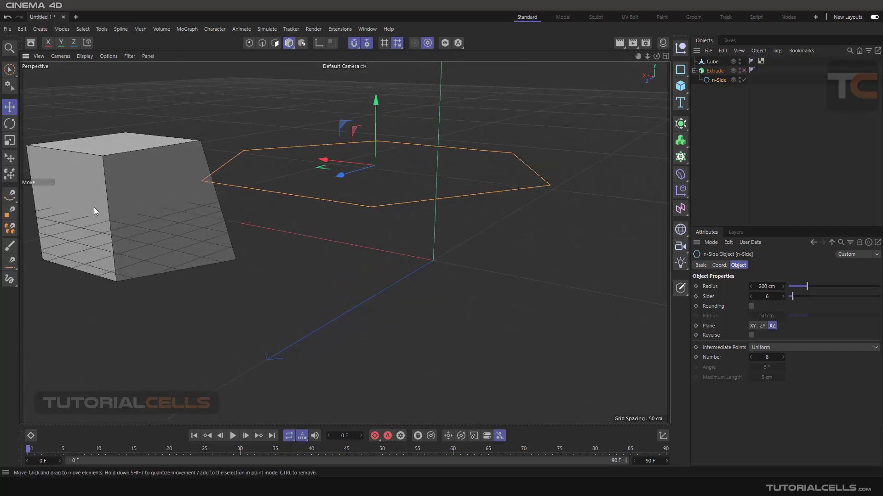
left_click(9, 195)
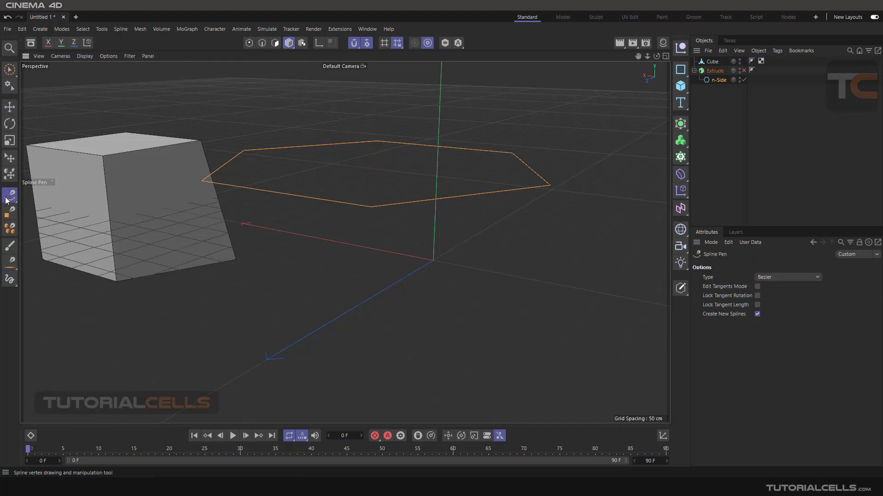
left_click(333, 282)
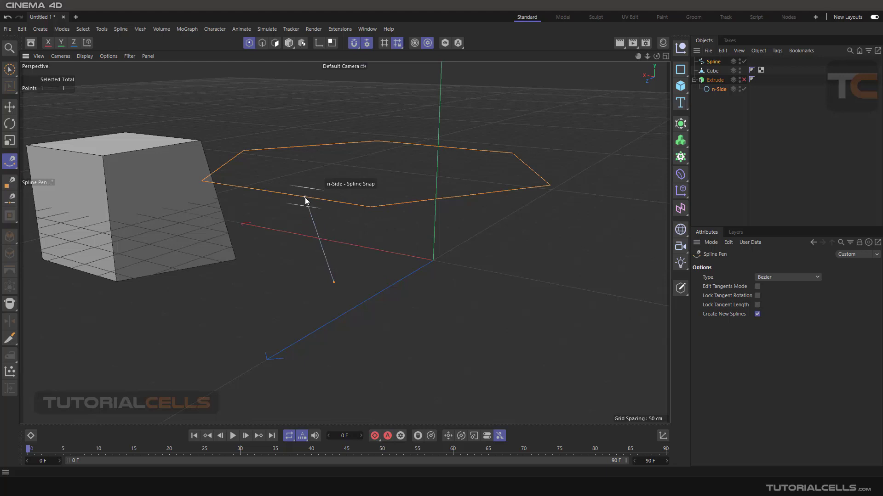
left_click(744, 80)
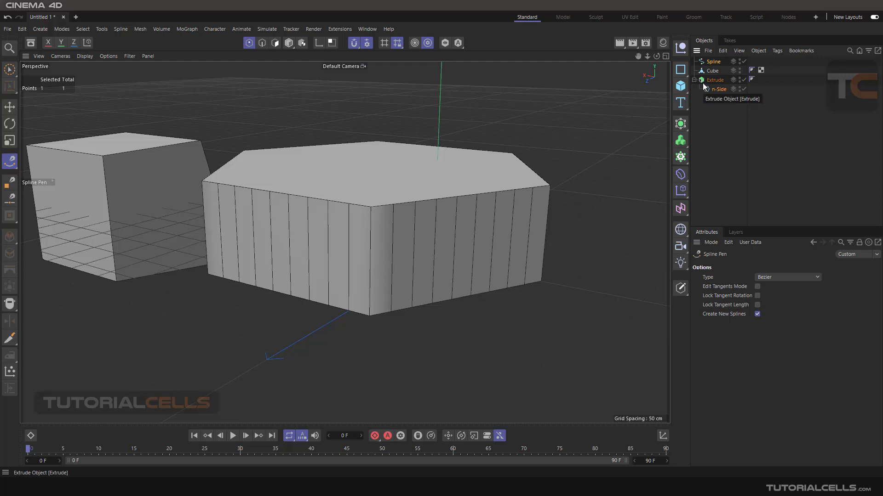
left_click_drag(250, 346, 242, 271)
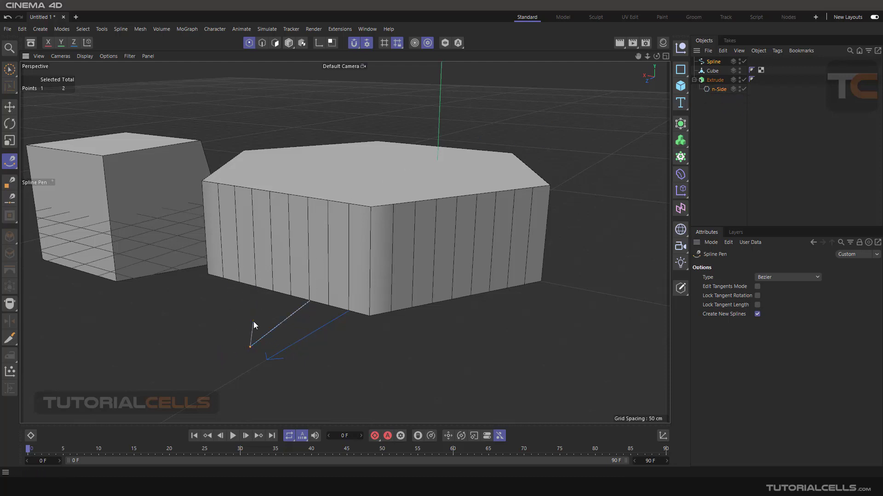
key("Escape")
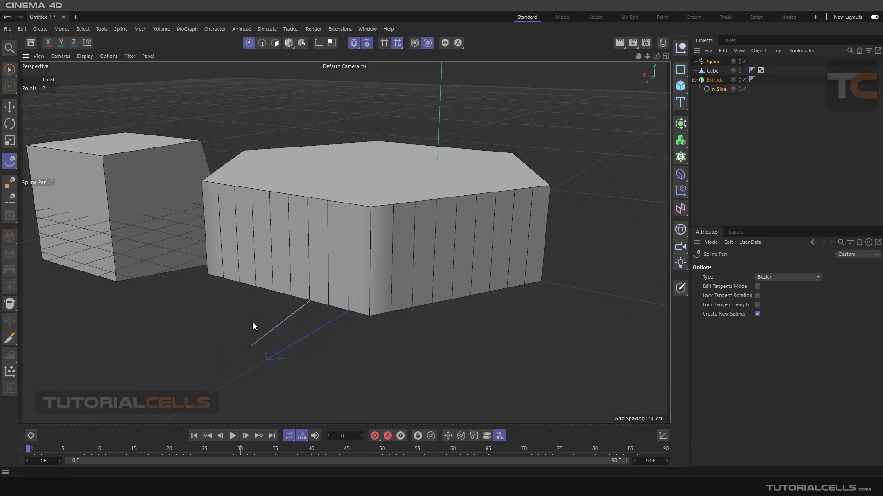
left_click(713, 61)
key("Delete")
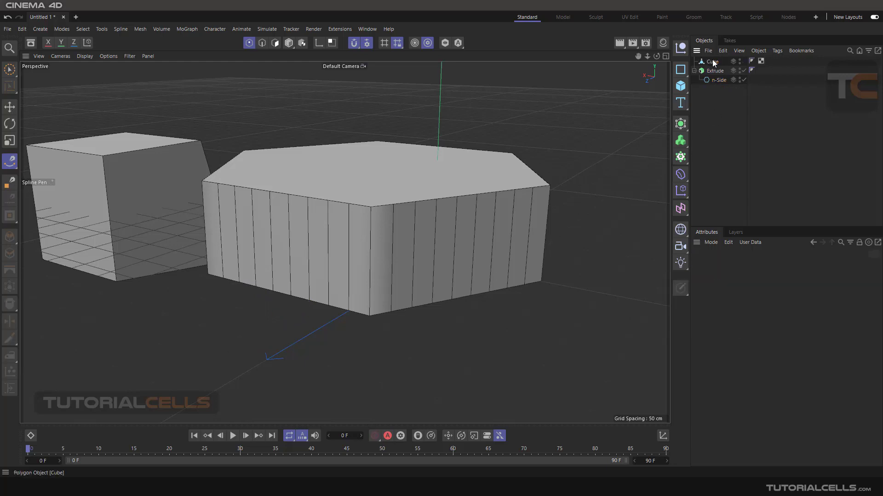
- Place a first Spline Pen point left of the prism and tick Edge snapping
left_click(165, 335)
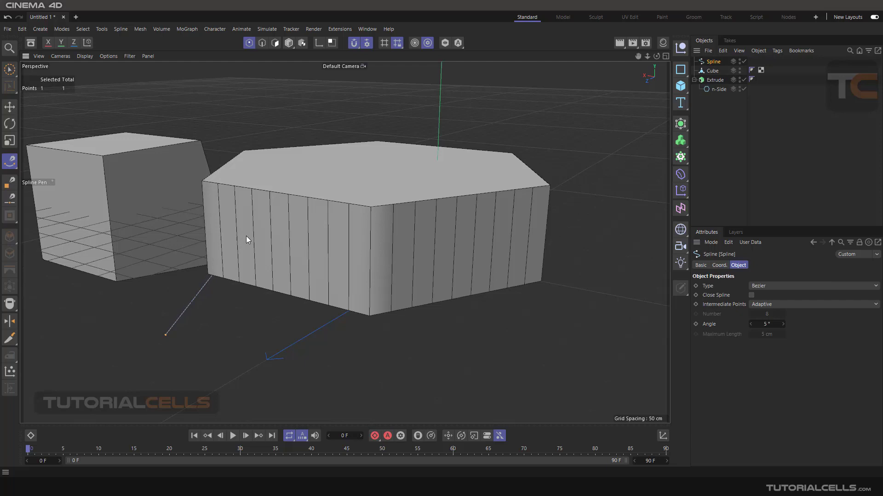
left_click(366, 45)
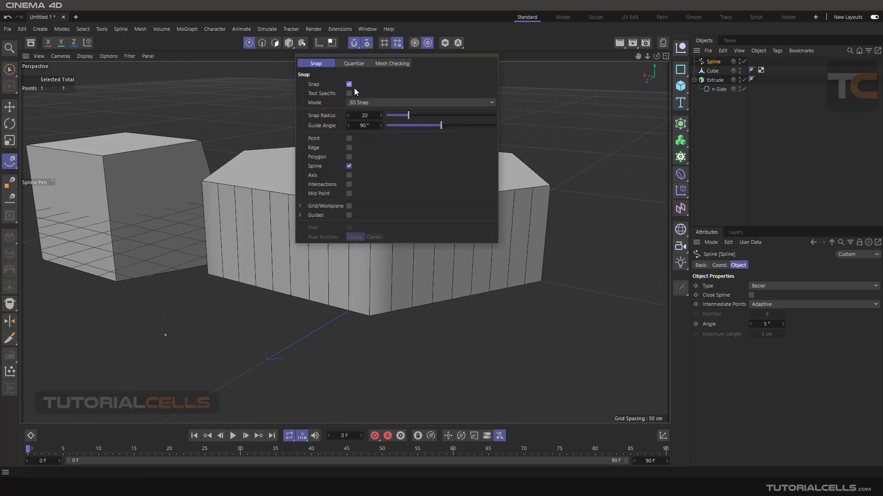
left_click(349, 147)
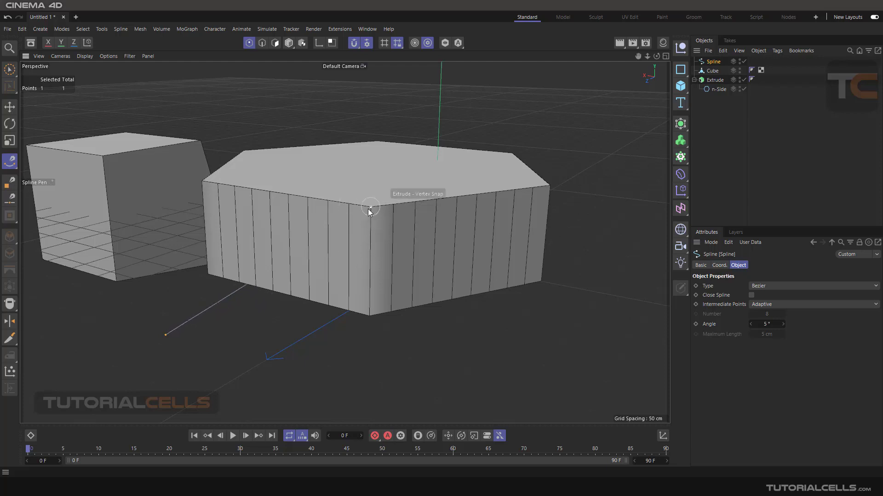
- Uncheck the Extrude in the Object Manager and orbit toward the hexagon outline
left_click(744, 80)
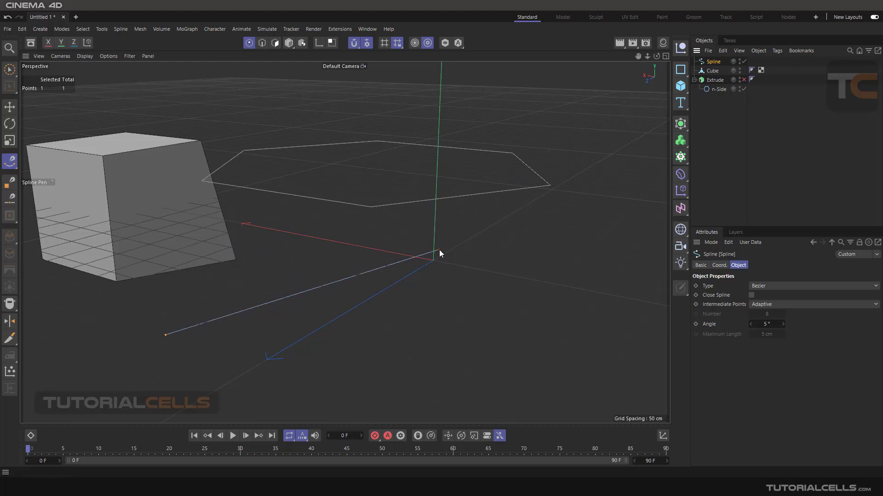
left_click_drag(446, 252, 425, 263, "alt")
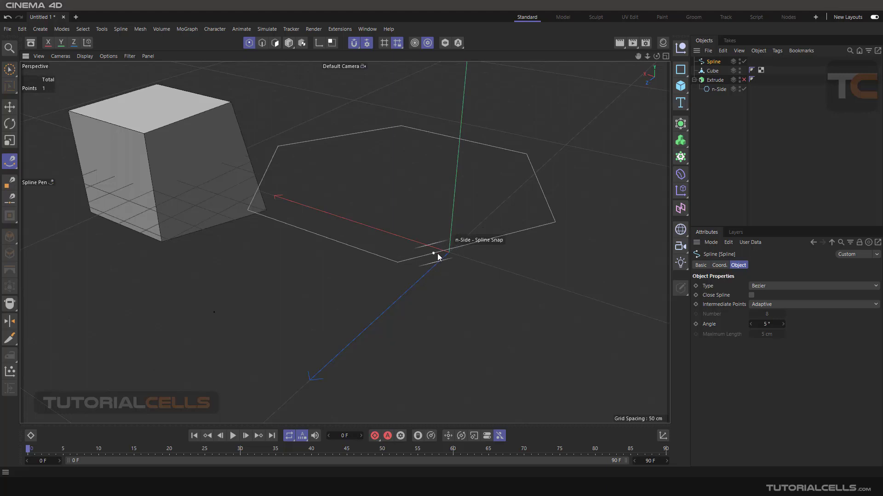
- Reopen the Snap popup to show 3D Snap with Point, Edge and Spline snapping enabled
left_click(366, 44)
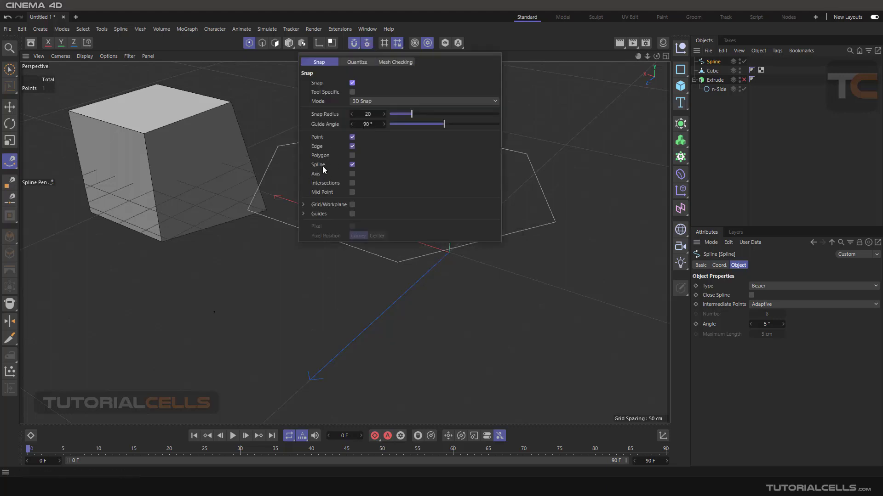